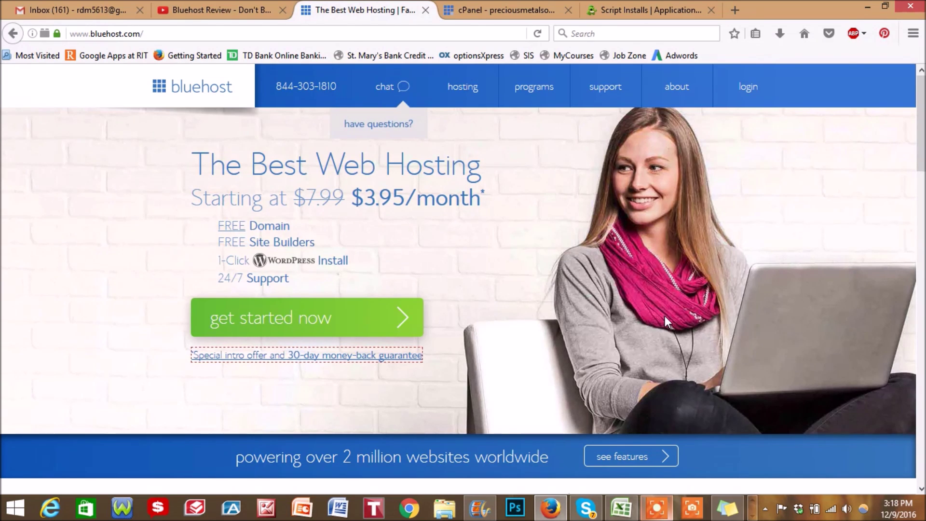
# Switch to the Bluehost cPanel page and examine the account's hosting services, system details and website tools.
pyautogui.hotkey('ctrl', 'Tab')
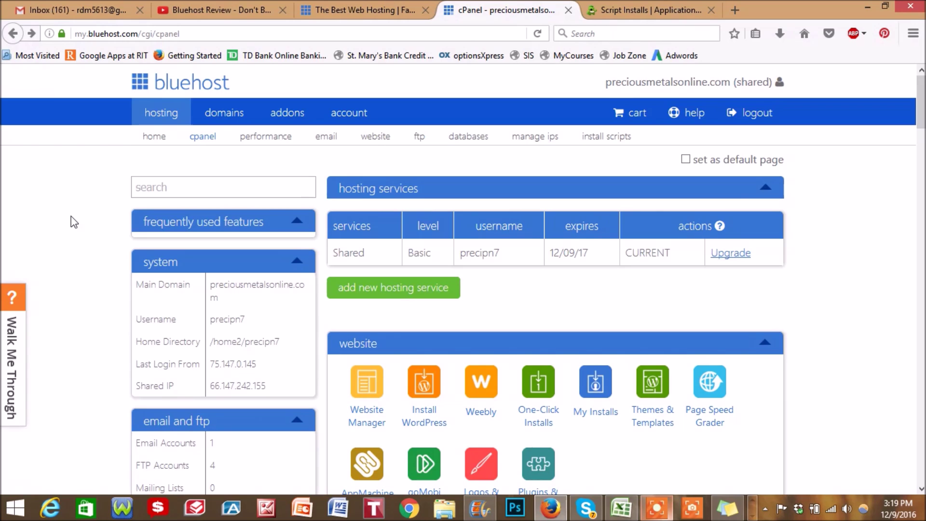
pyautogui.scroll(-2, 74, 223)
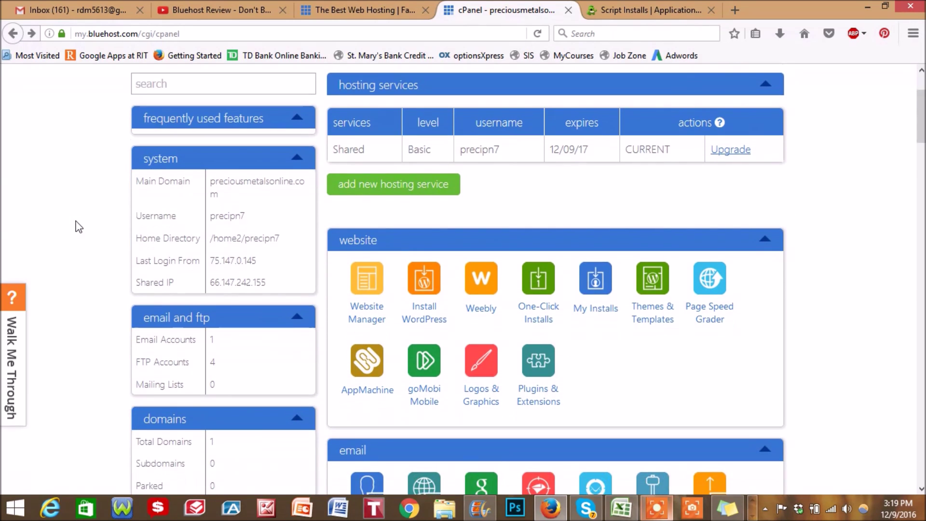
pyautogui.scroll(2, 77, 224)
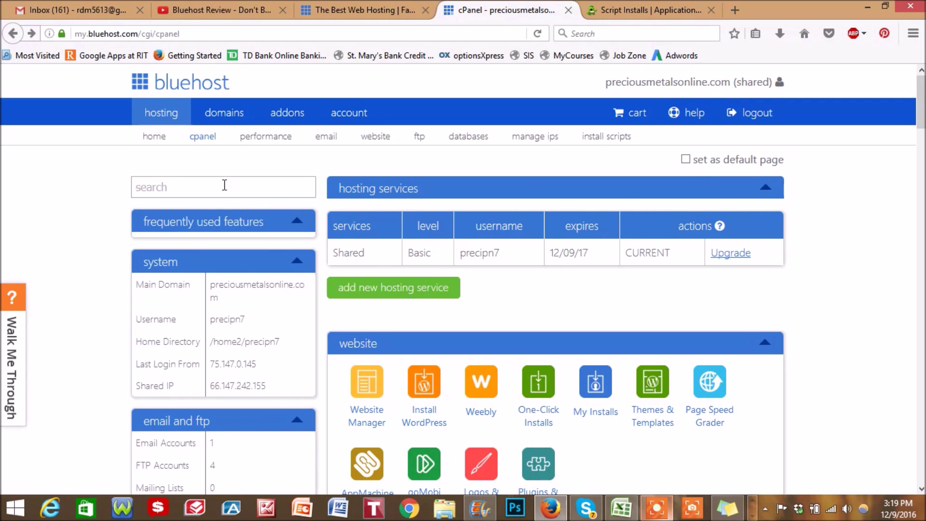
pyautogui.scroll(-3, 106, 191)
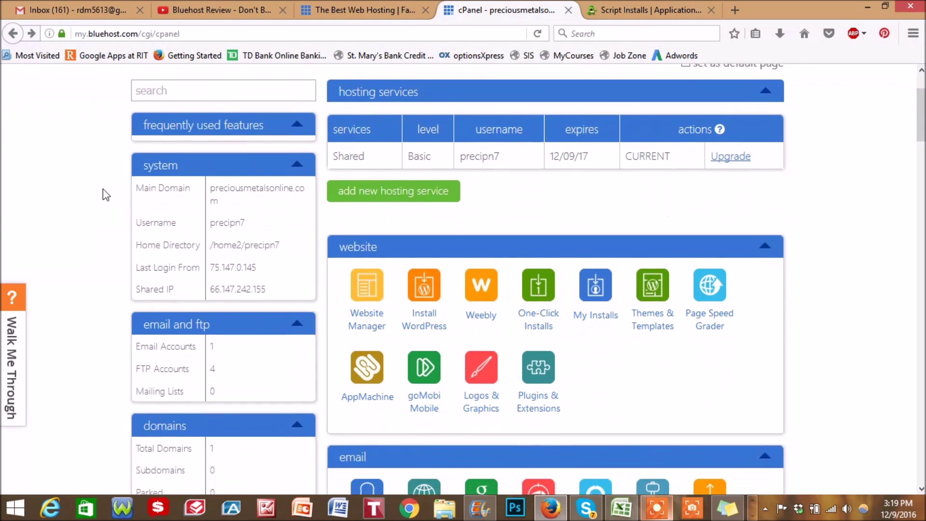
pyautogui.scroll(-2, 54, 187)
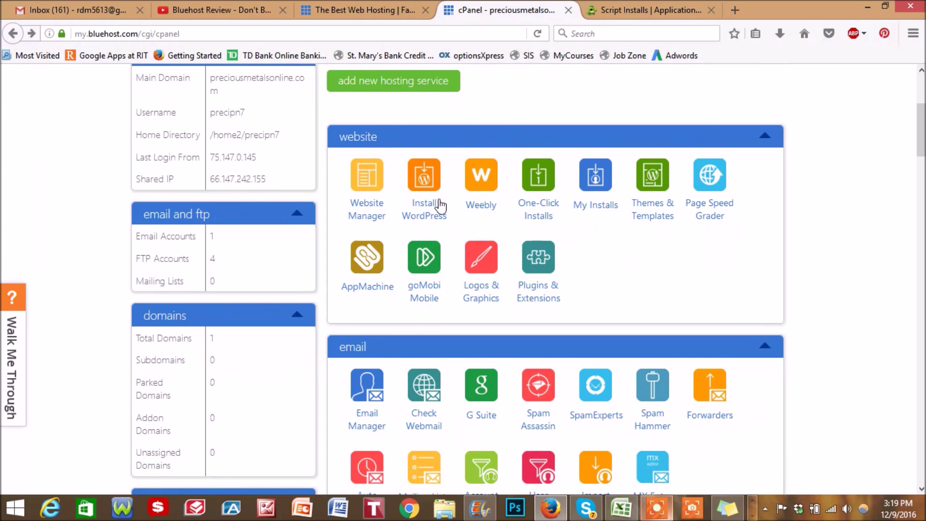
pyautogui.scroll(-1, 381, 309)
pyautogui.scroll(1, 389, 265)
pyautogui.scroll(-3, 602, 261)
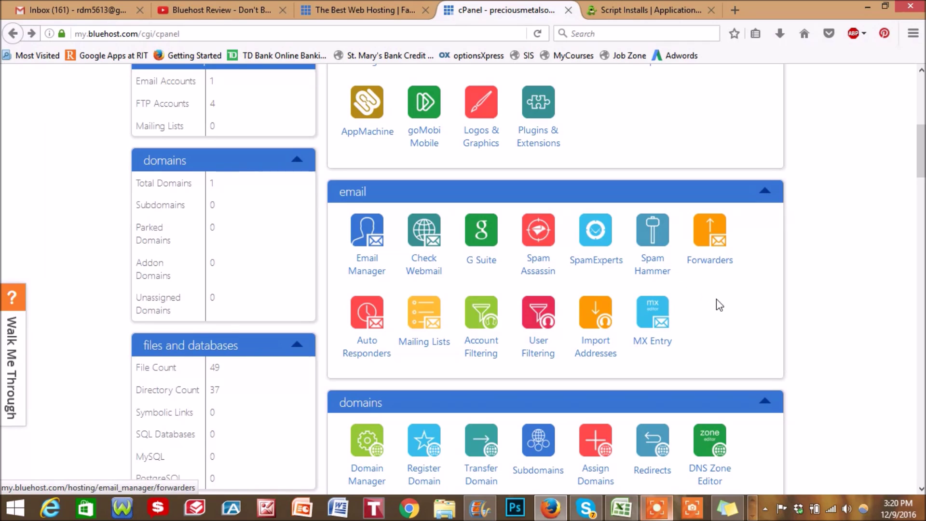
# Examine the email, domains, files and statistics tools offered in the Bluehost cPanel.
pyautogui.scroll(-1, 728, 301)
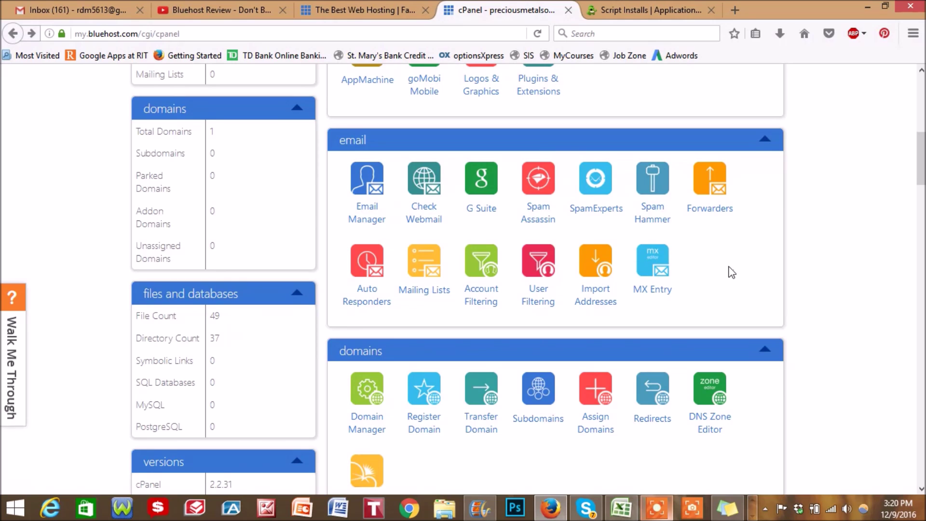
pyautogui.scroll(-3, 732, 273)
pyautogui.scroll(2, 506, 261)
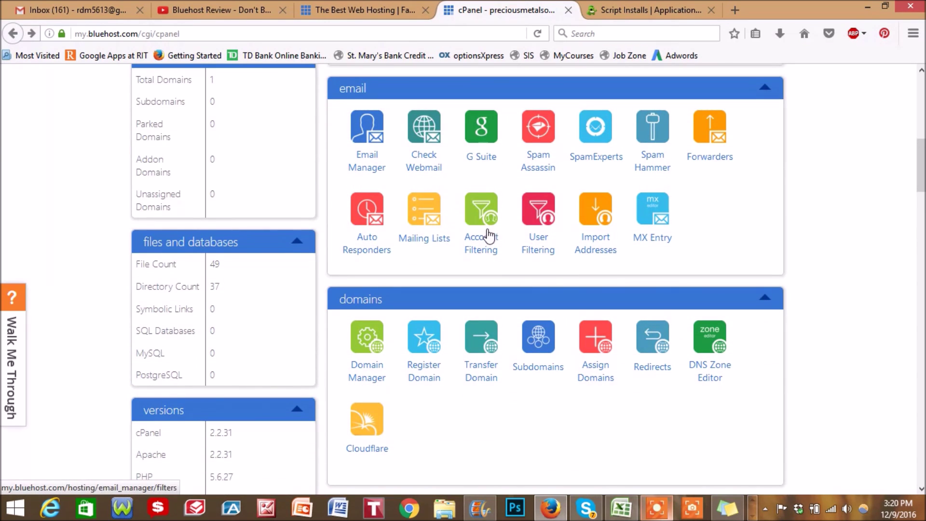
pyautogui.scroll(-2, 695, 289)
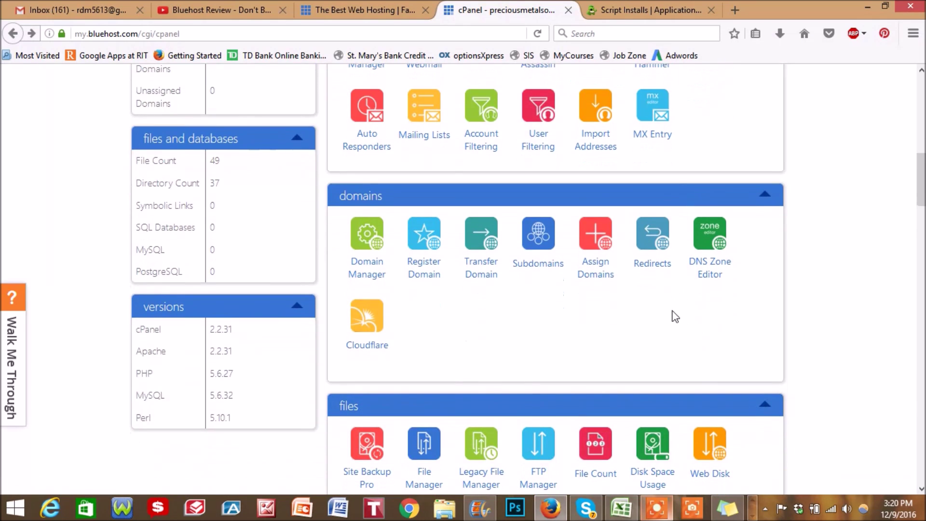
pyautogui.scroll(-1, 675, 311)
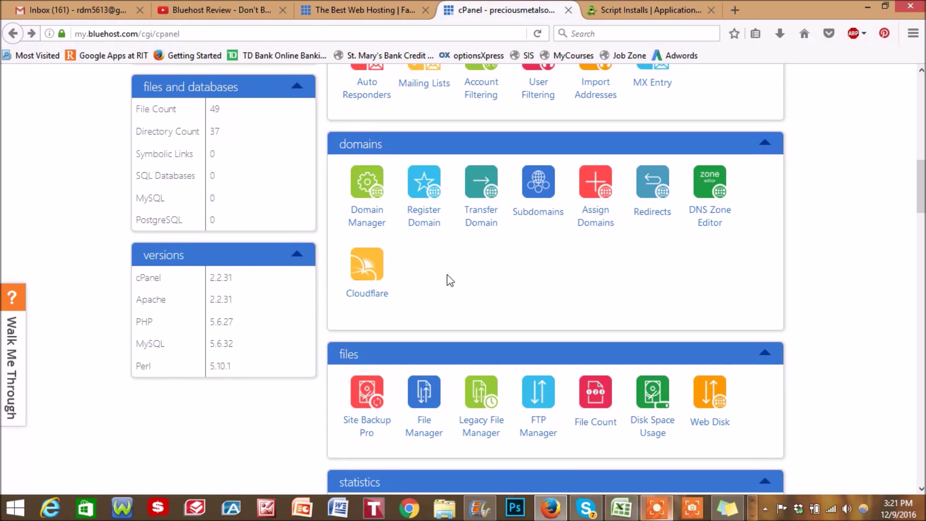
pyautogui.scroll(-4, 450, 281)
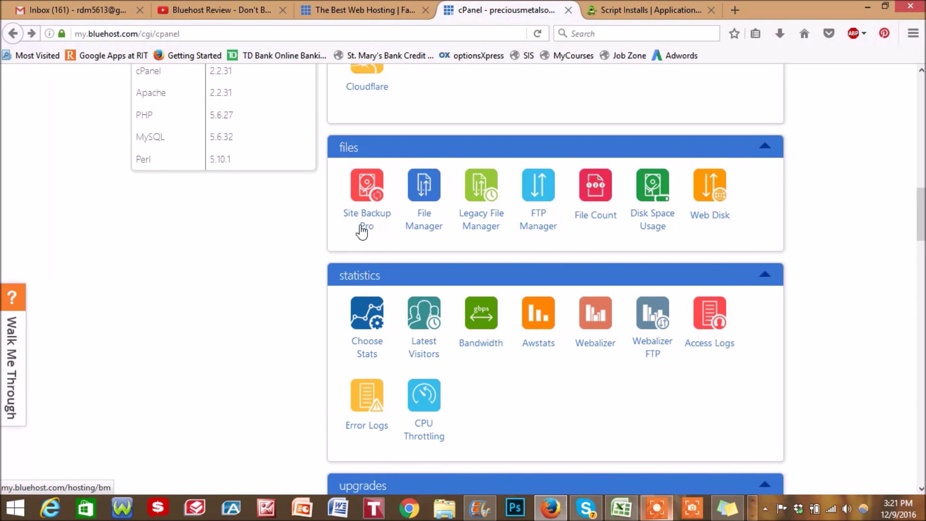
pyautogui.scroll(-2, 284, 246)
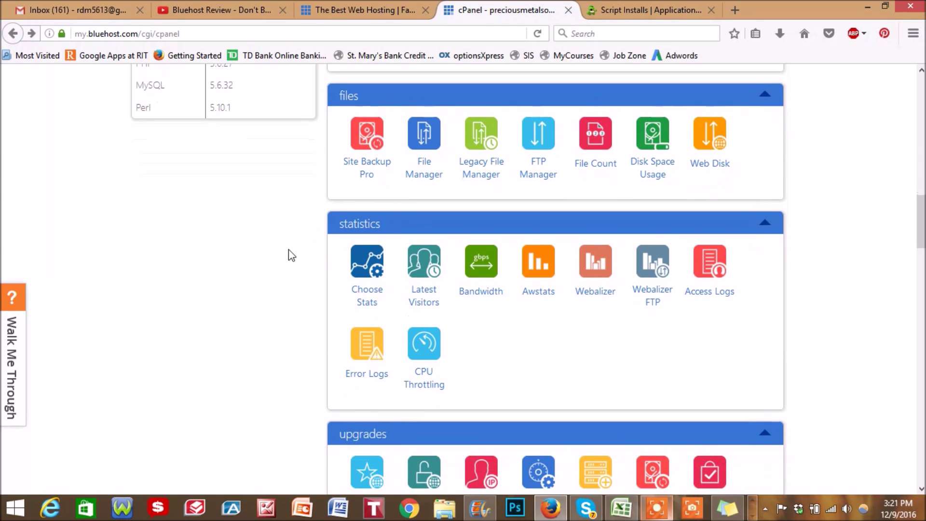
pyautogui.scroll(-2, 283, 245)
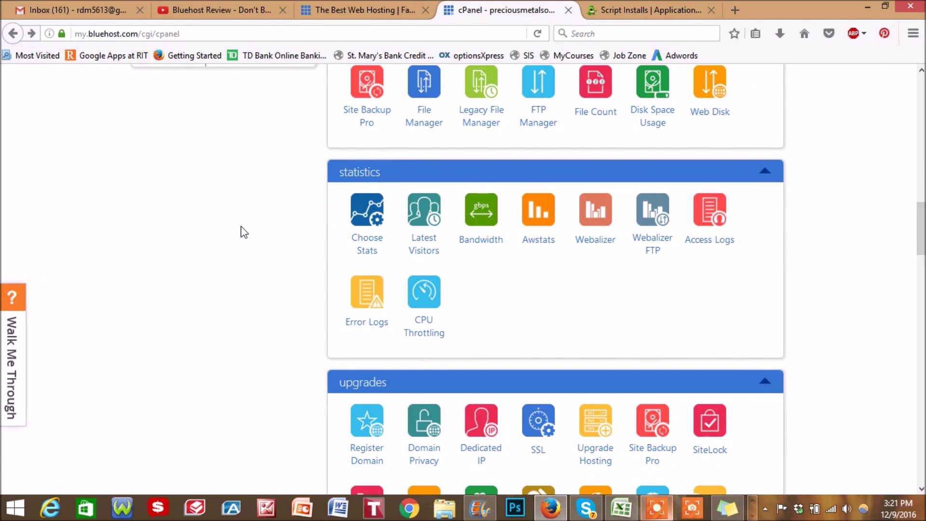
pyautogui.scroll(-2, 240, 227)
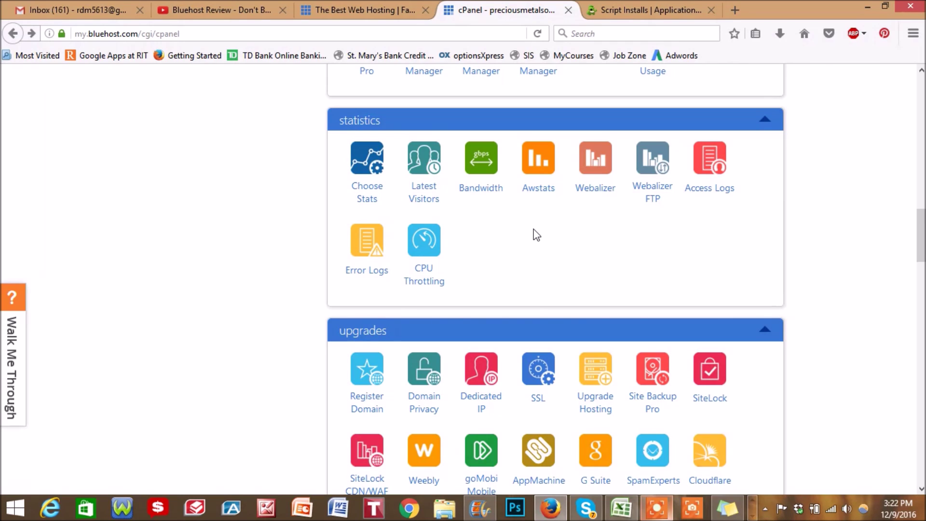
# Review the remaining cPanel sections, from upgrades, professional services and promotional offers through security, databases and programming to partners and preferences.
pyautogui.scroll(-4, 536, 235)
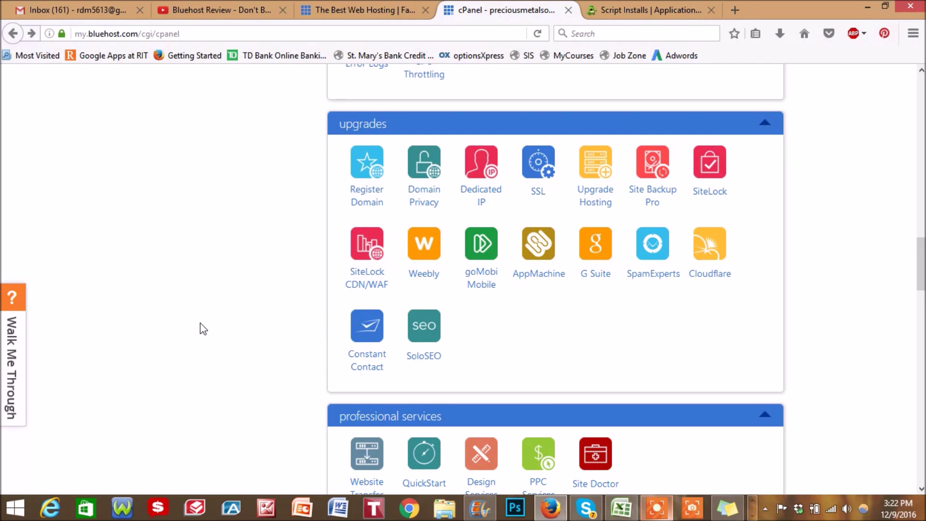
pyautogui.scroll(-5, 206, 319)
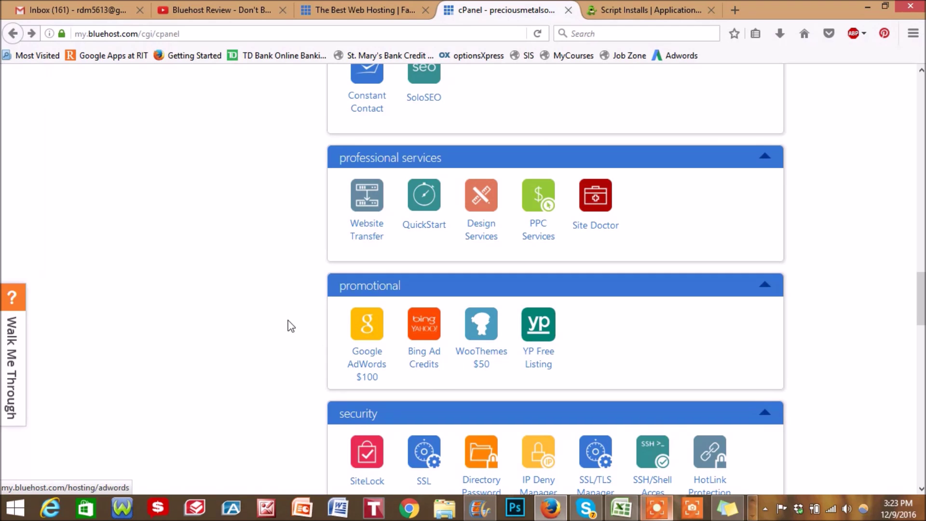
pyautogui.scroll(-5, 289, 323)
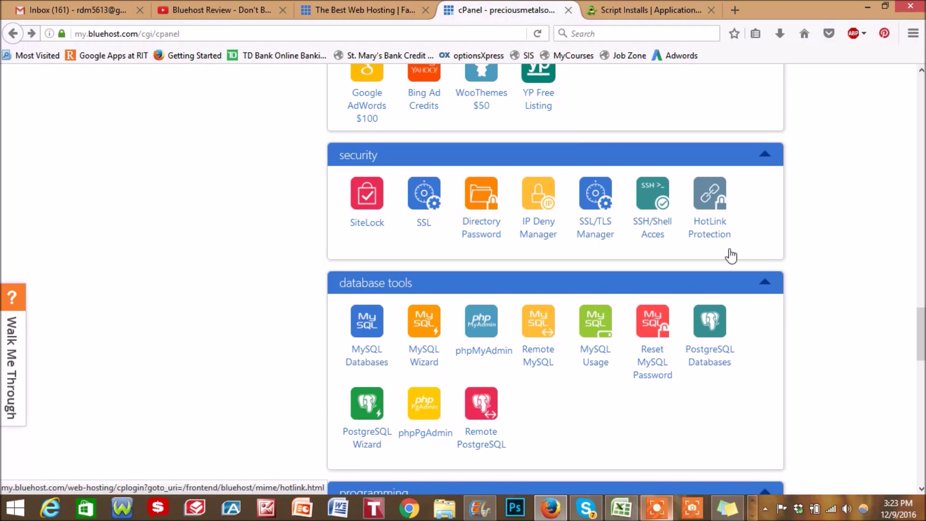
pyautogui.scroll(-4, 320, 207)
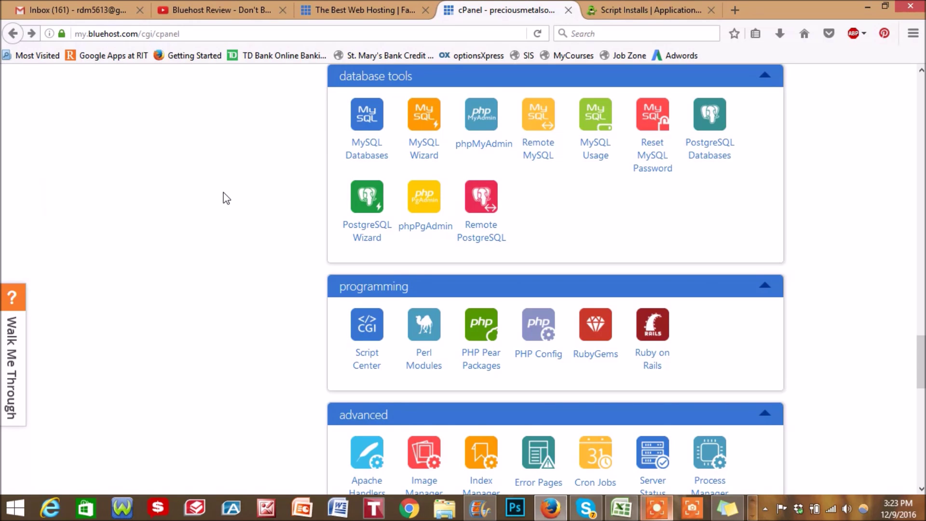
pyautogui.scroll(-3, 227, 197)
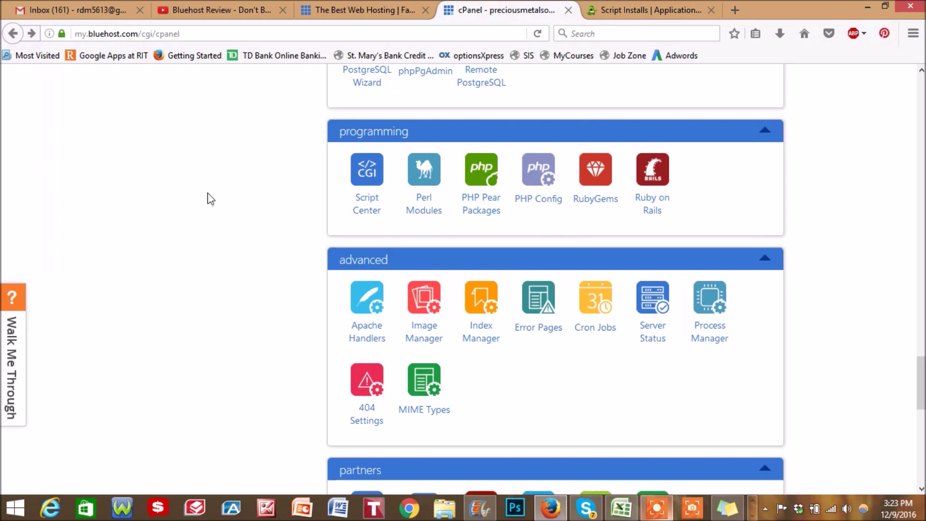
pyautogui.scroll(-2, 224, 202)
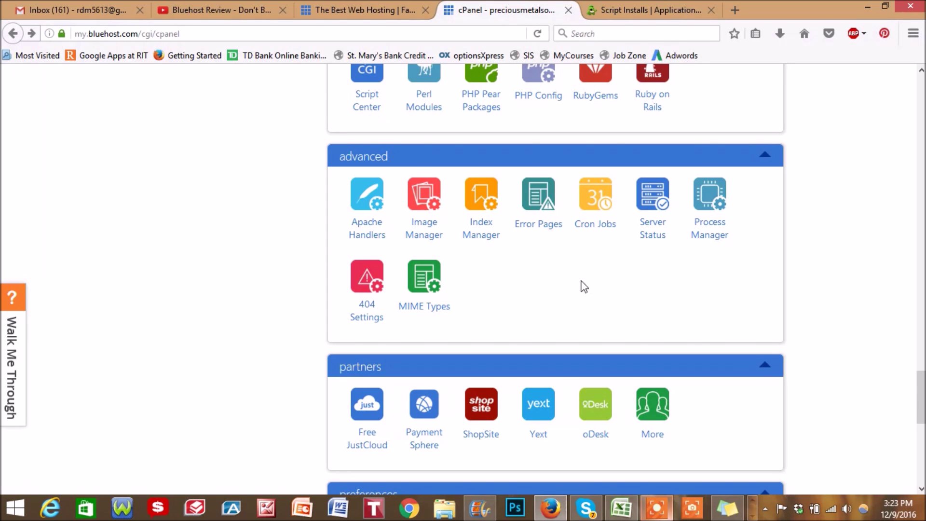
pyautogui.scroll(-2, 558, 283)
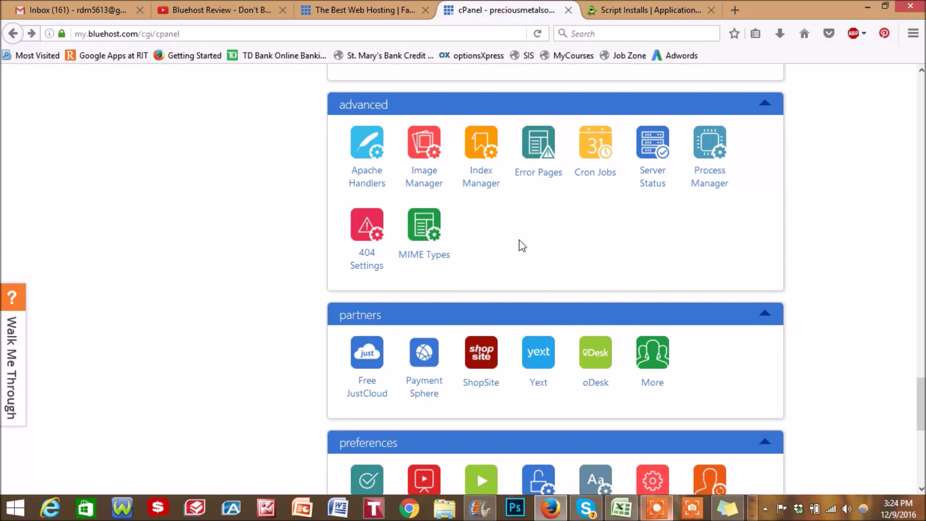
pyautogui.scroll(-2, 482, 256)
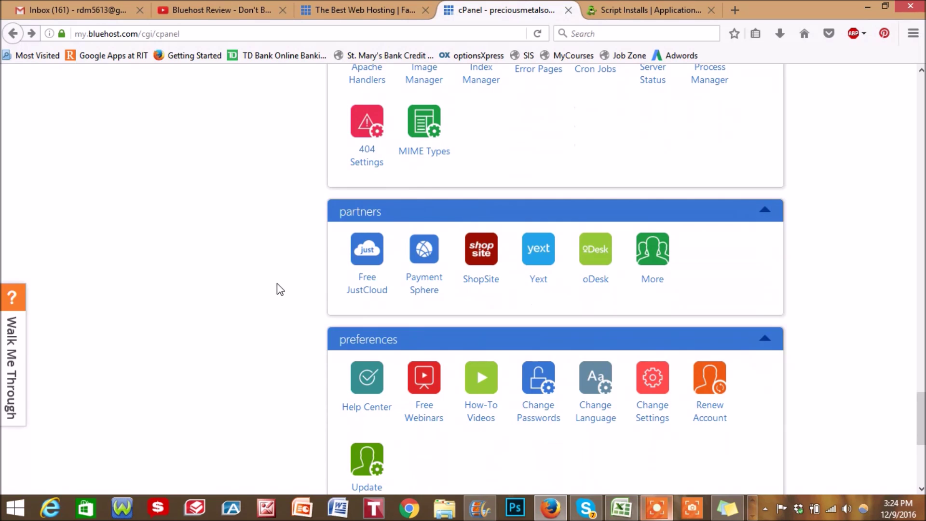
pyautogui.scroll(-2, 277, 287)
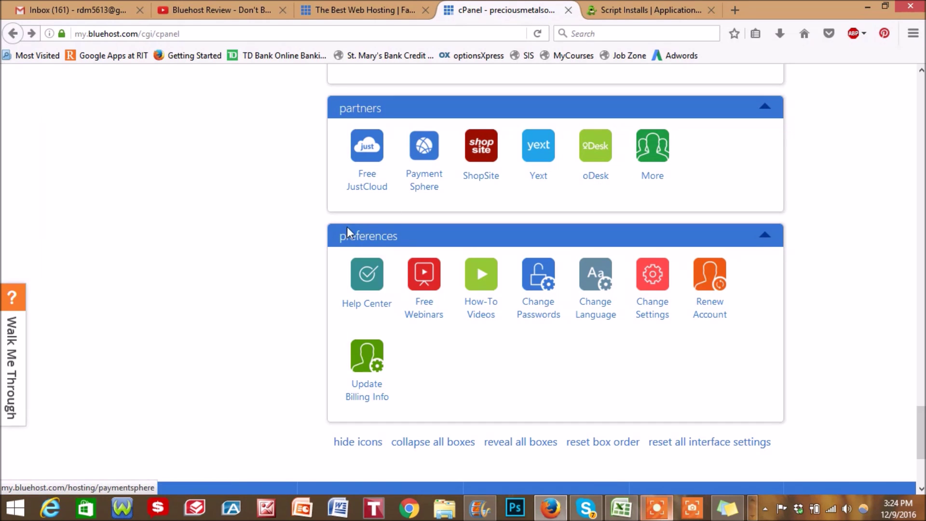
# Switch to the MOJO Marketplace script installs page and examine the blog and website builder, classifieds, client management and eCommerce applications.
pyautogui.scroll(-2, 323, 165)
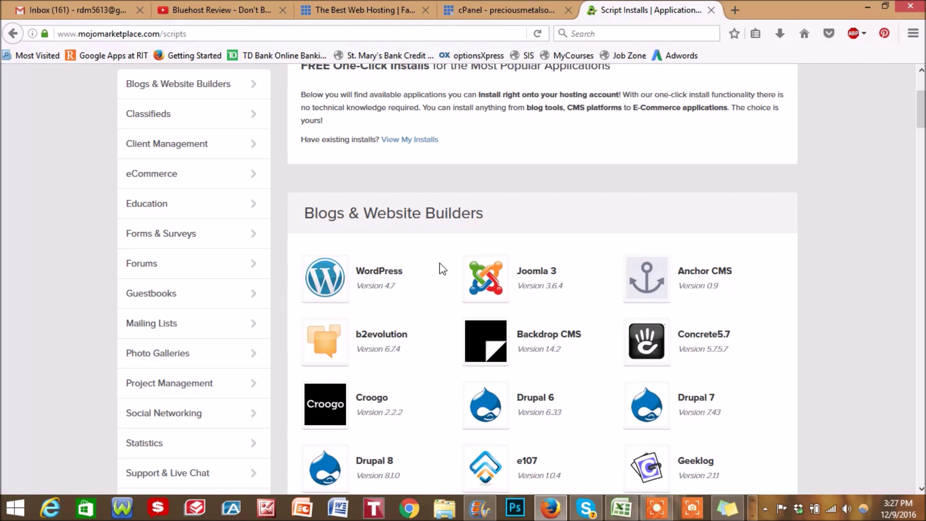
pyautogui.scroll(-1, 442, 269)
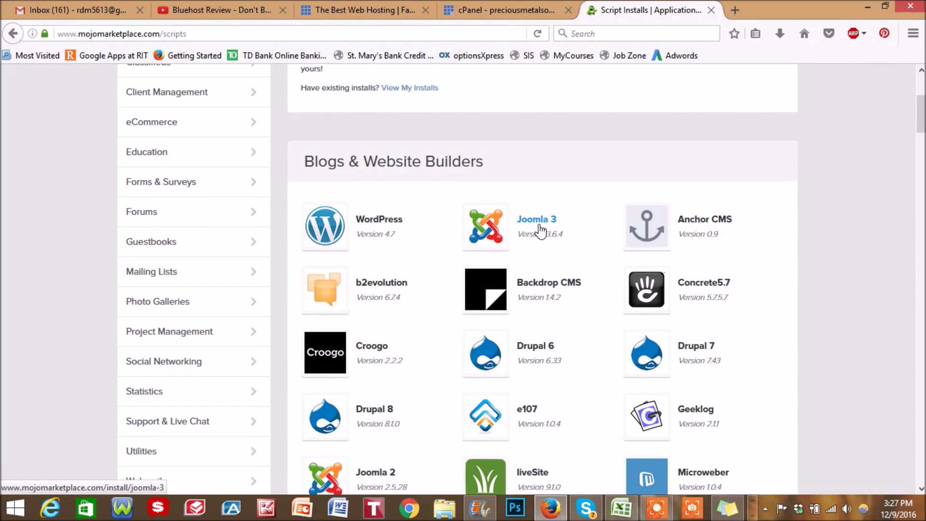
pyautogui.scroll(-2, 454, 250)
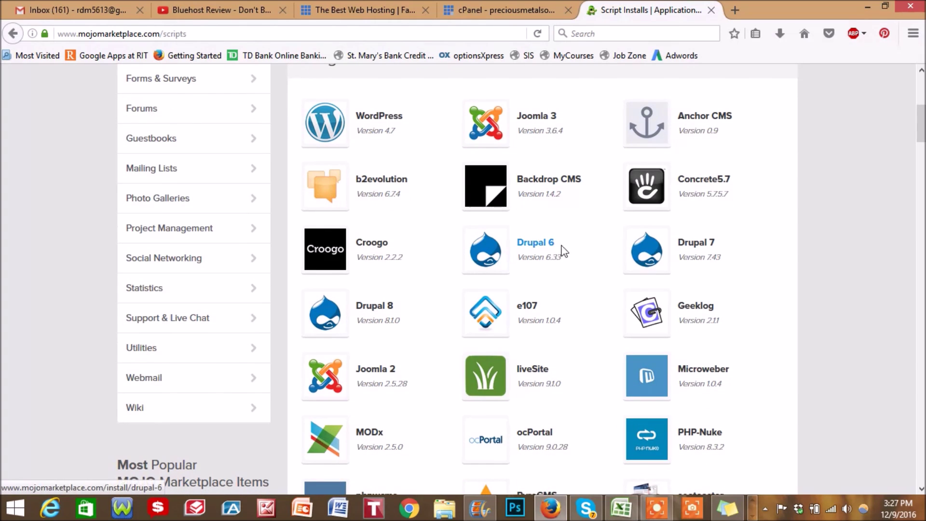
pyautogui.scroll(-2, 446, 273)
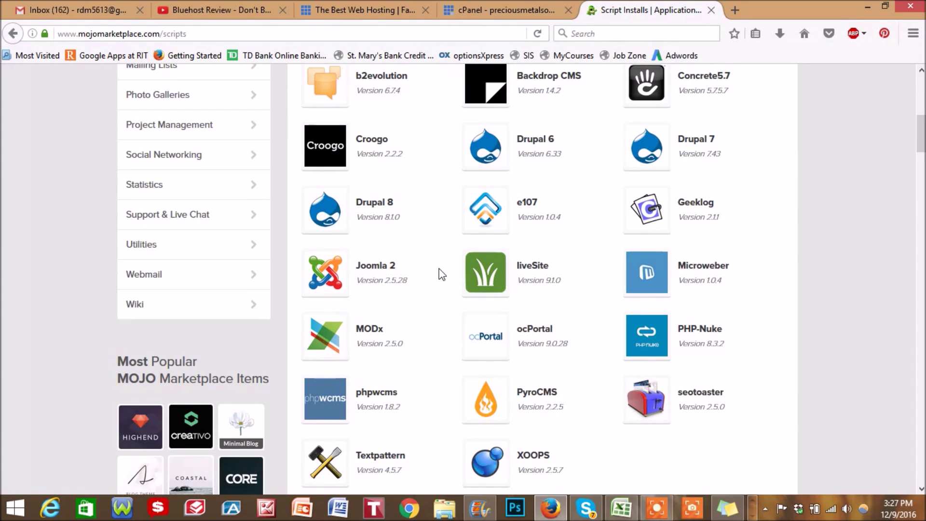
pyautogui.scroll(-4, 441, 274)
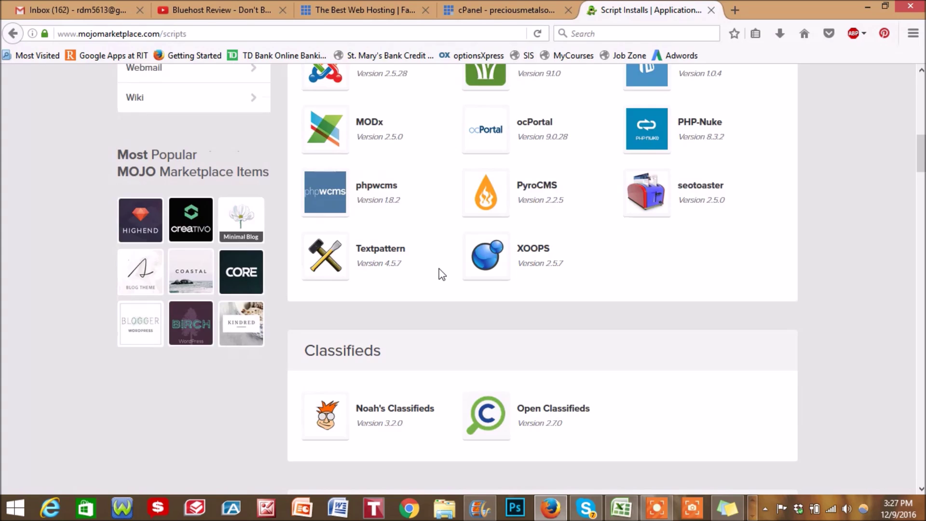
pyautogui.scroll(-5, 442, 274)
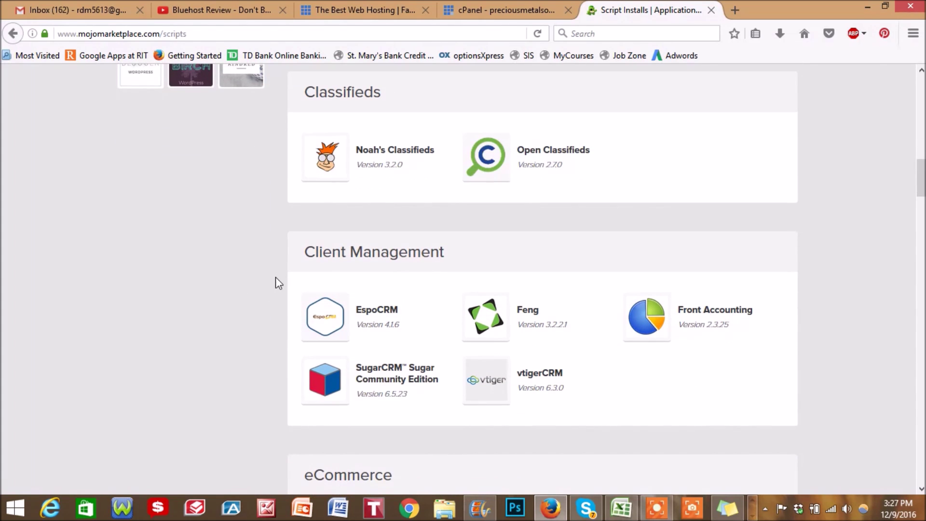
pyautogui.scroll(-4, 276, 279)
pyautogui.scroll(-1, 276, 278)
pyautogui.scroll(-9, 276, 281)
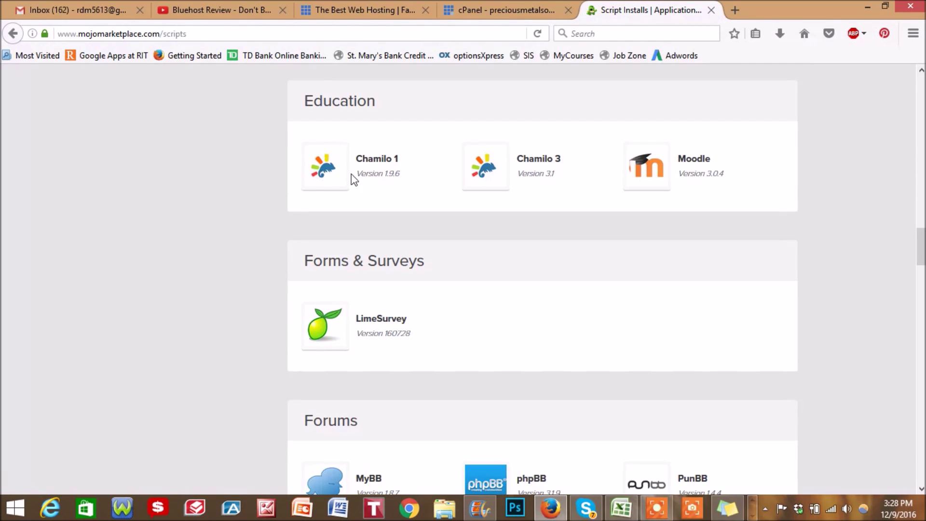
# Examine the remaining one-click install categories, from education, forms and forums through social networking and statistics to support chat and utilities.
pyautogui.scroll(-2, 234, 228)
pyautogui.scroll(-5, 234, 228)
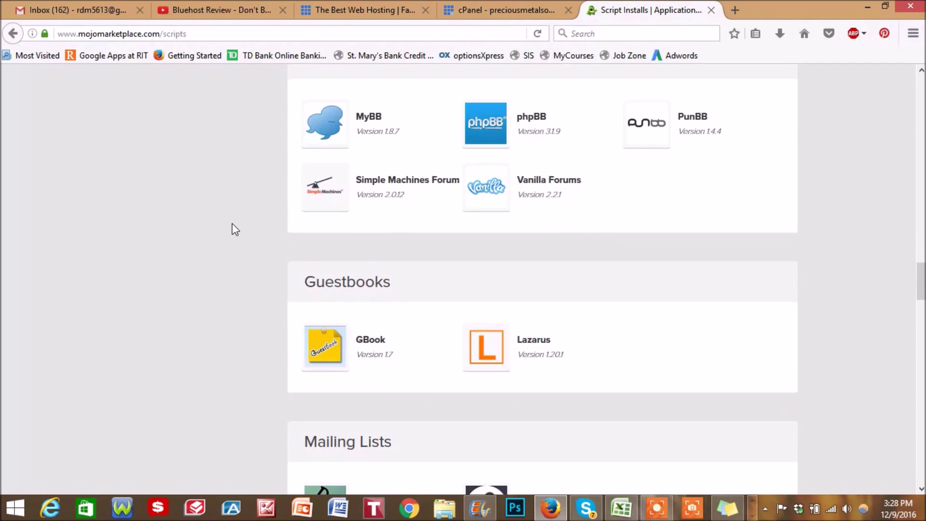
pyautogui.scroll(-3, 234, 228)
pyautogui.scroll(-4, 237, 235)
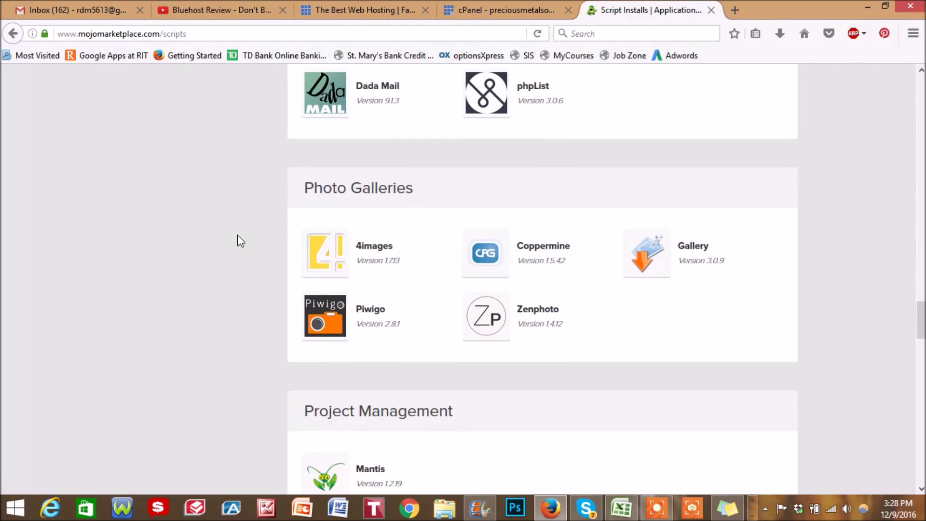
pyautogui.scroll(-6, 241, 240)
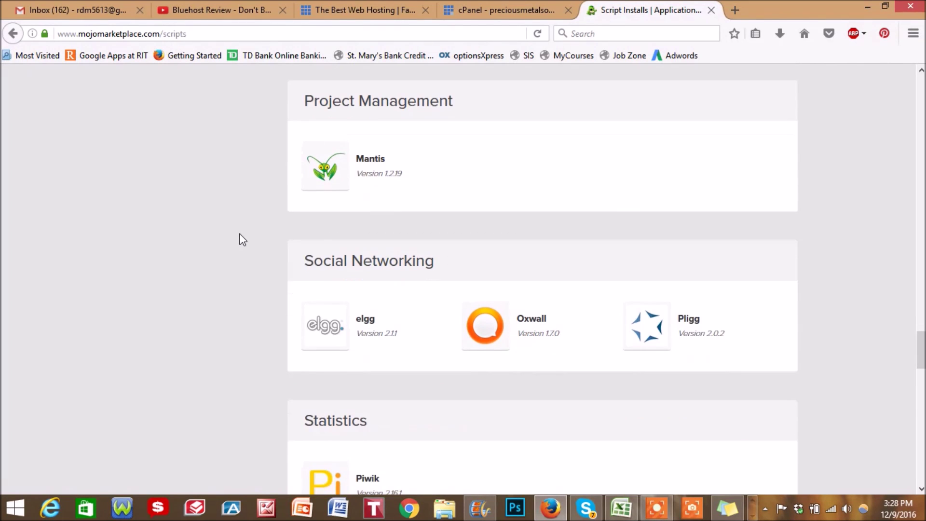
pyautogui.scroll(-1, 243, 239)
pyautogui.scroll(2, 235, 233)
pyautogui.scroll(-4, 236, 234)
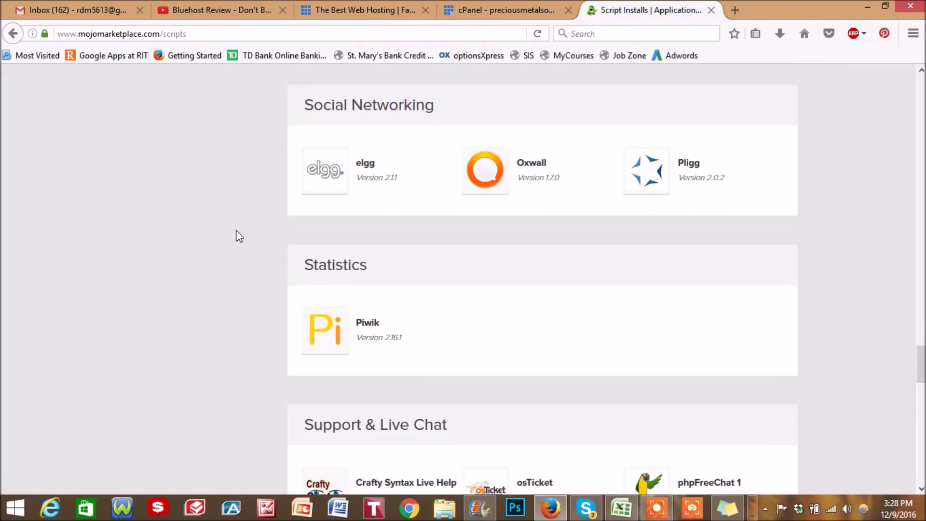
pyautogui.scroll(-3, 240, 235)
pyautogui.scroll(-3, 237, 229)
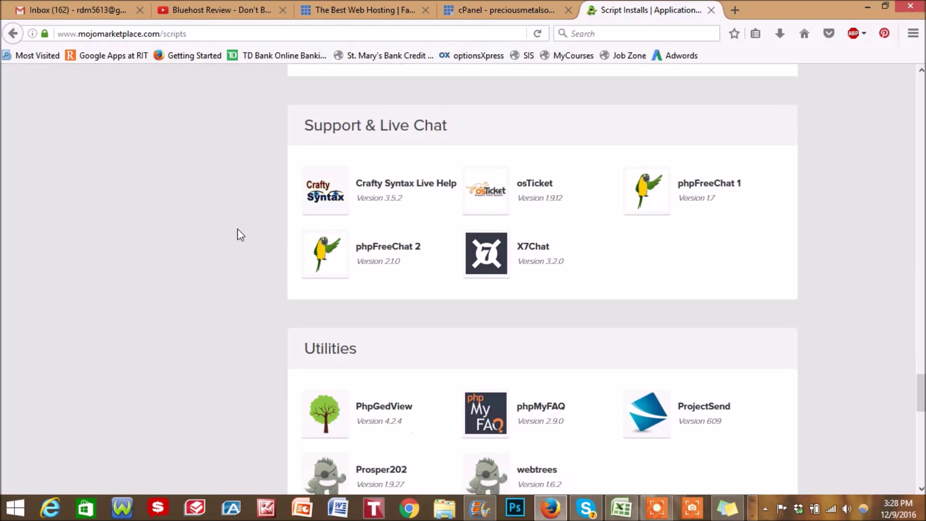
# Examine the last script install categories on MOJO Marketplace: utilities, webmail and wiki.
pyautogui.scroll(-7, 237, 229)
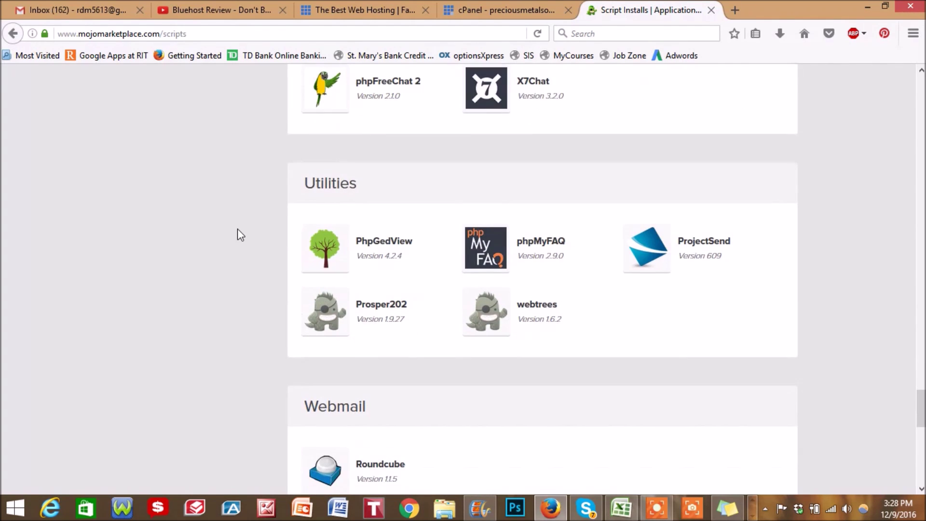
pyautogui.scroll(-5, 237, 228)
pyautogui.scroll(13, 237, 228)
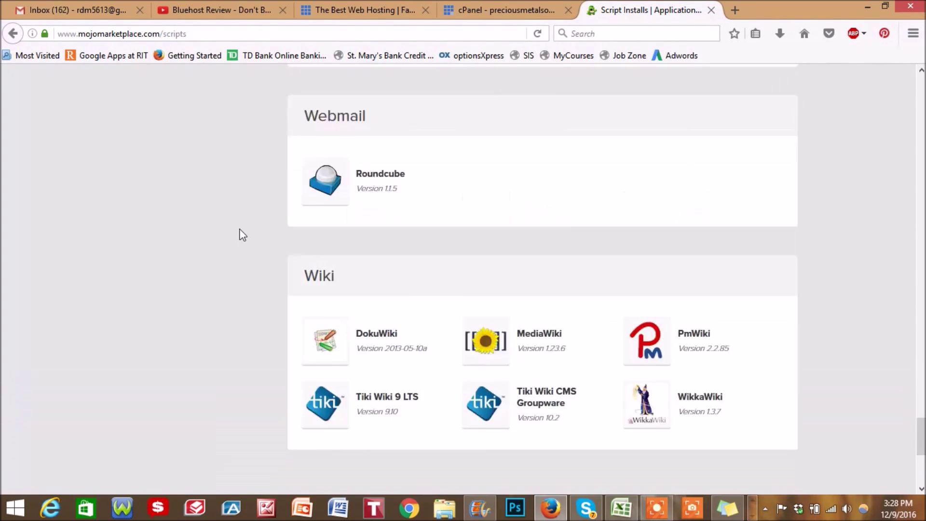
pyautogui.scroll(1, 226, 260)
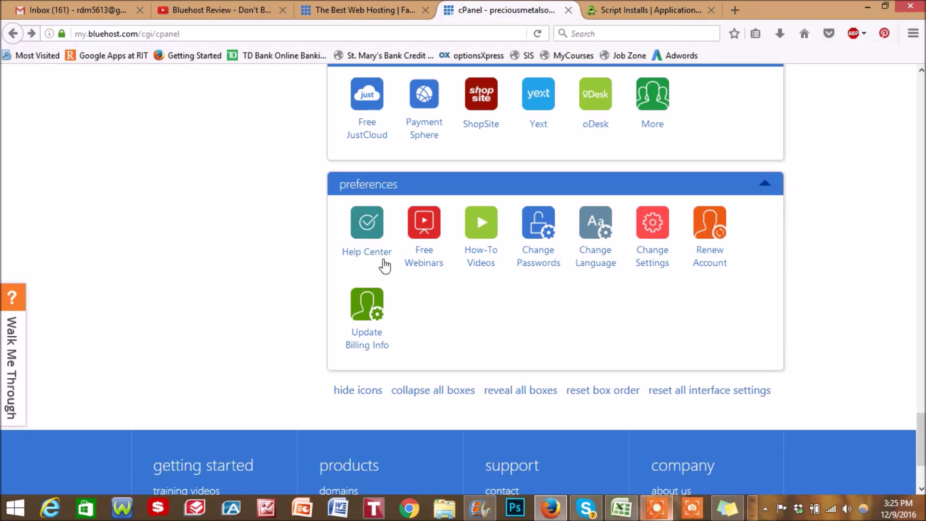
# Switch back to the Bluehost cPanel and look back through its sections from preferences up to the hosting services overview.
pyautogui.scroll(5, 286, 263)
pyautogui.scroll(15, 285, 260)
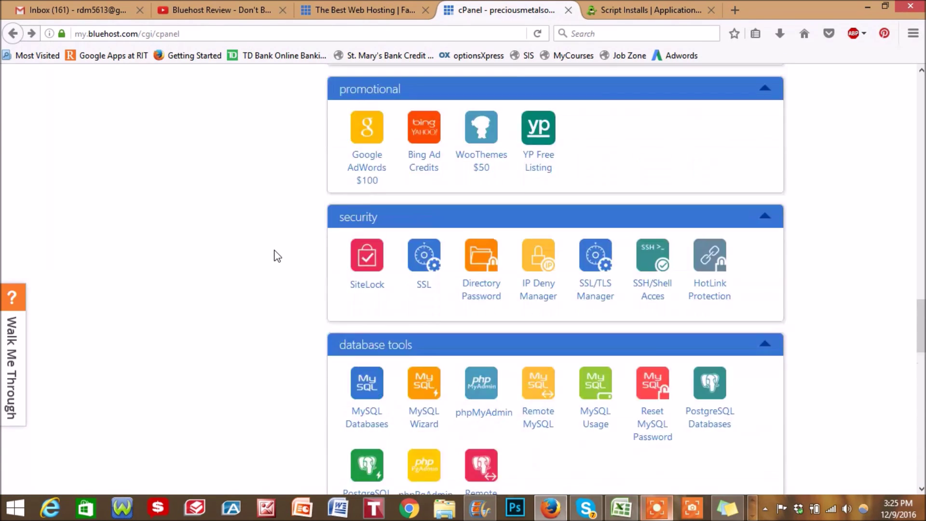
pyautogui.scroll(15, 277, 255)
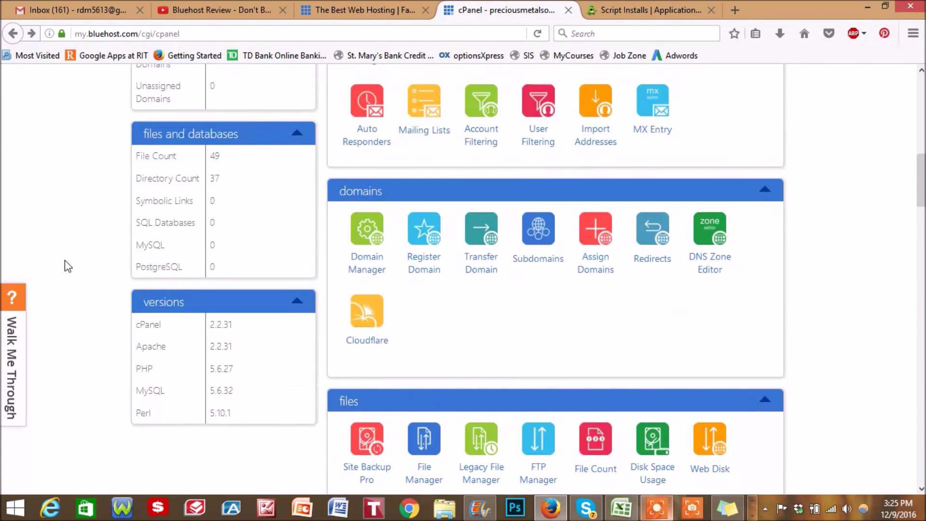
pyautogui.scroll(4, 71, 235)
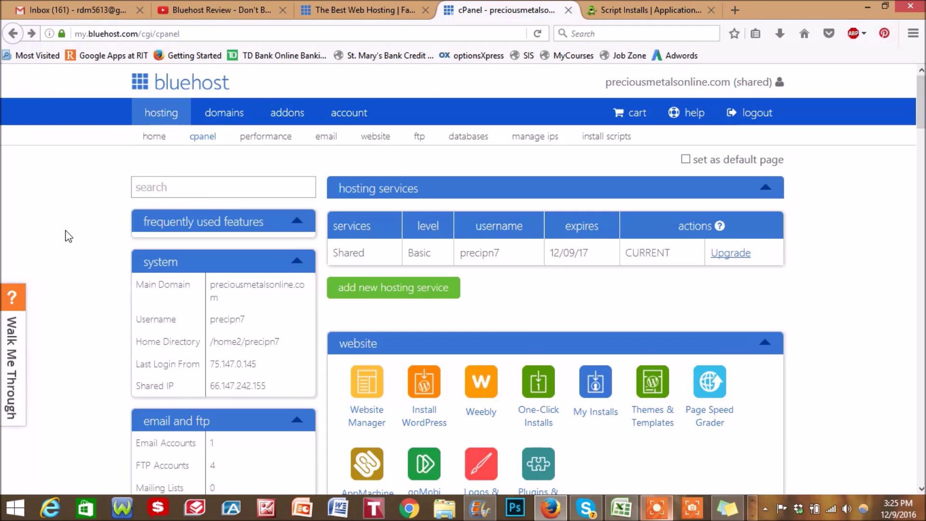
# Look over the cPanel sections once more, from the website tools through statistics, promotional offers, security and programming to partners and preferences.
pyautogui.scroll(-3, 72, 234)
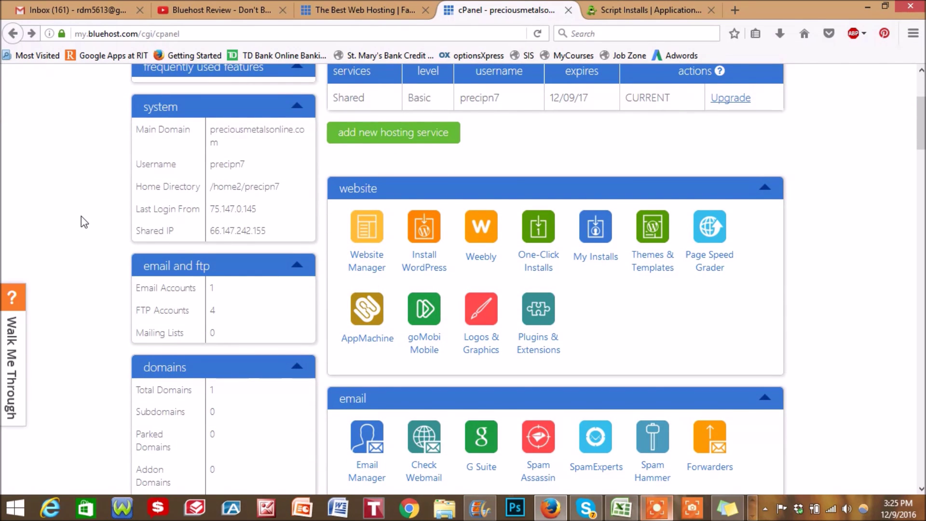
pyautogui.scroll(-20, 81, 216)
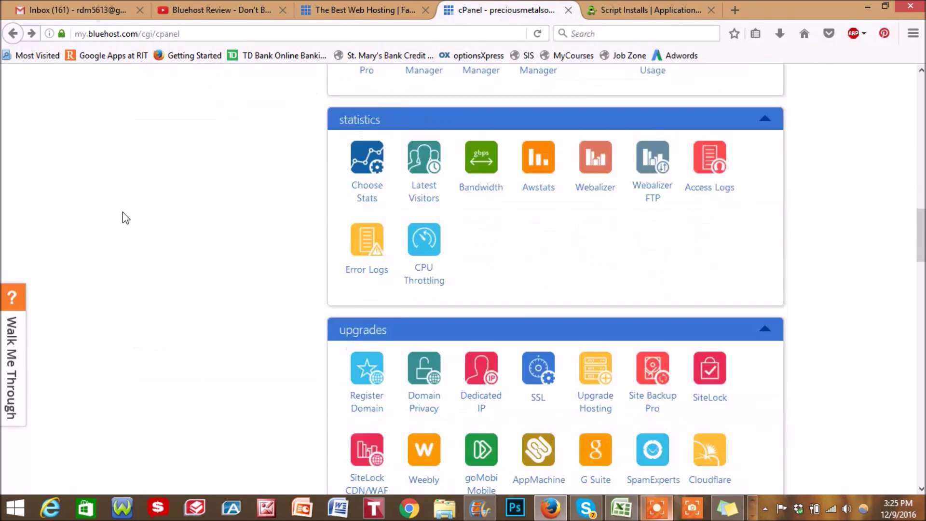
pyautogui.scroll(-12, 122, 212)
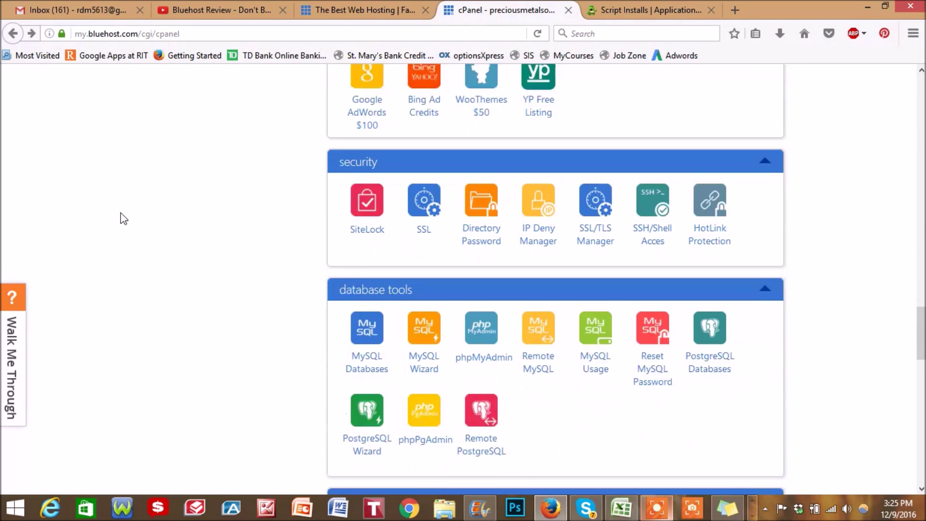
pyautogui.scroll(5, 408, 212)
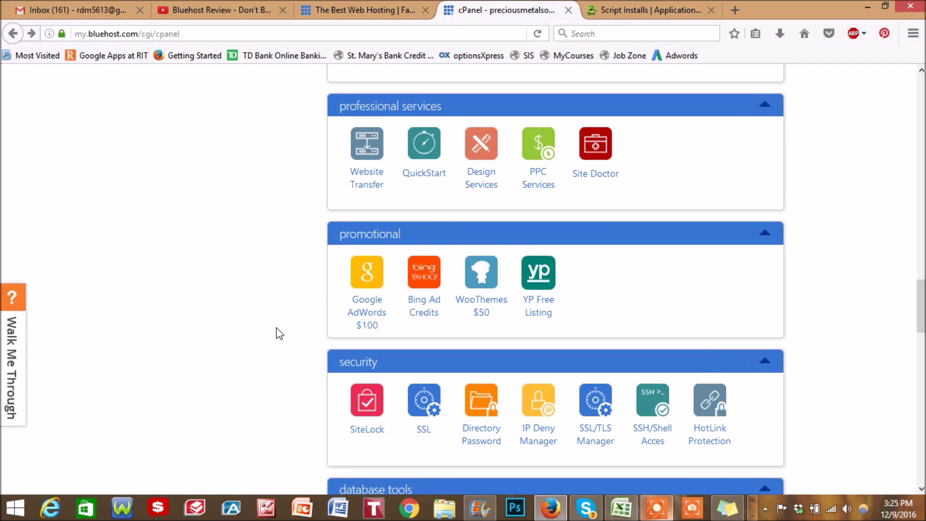
pyautogui.scroll(-15, 280, 333)
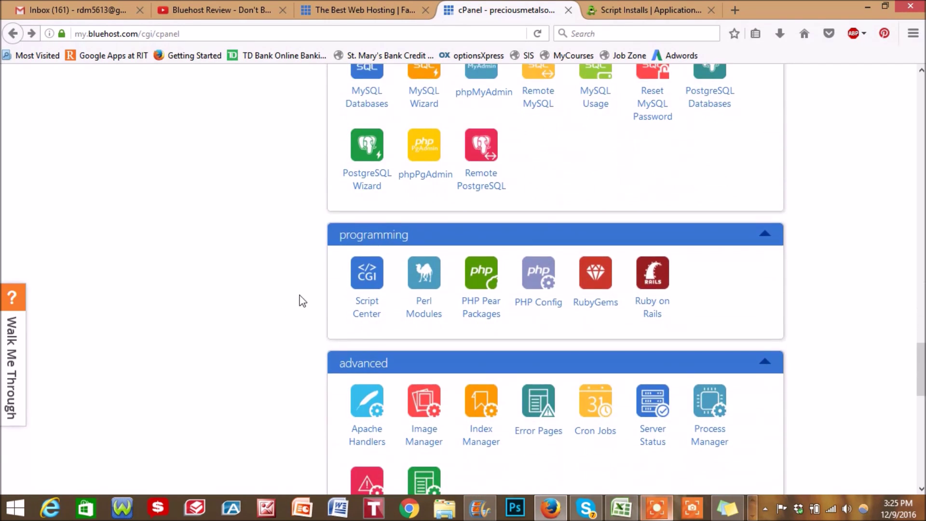
pyautogui.scroll(-5, 292, 302)
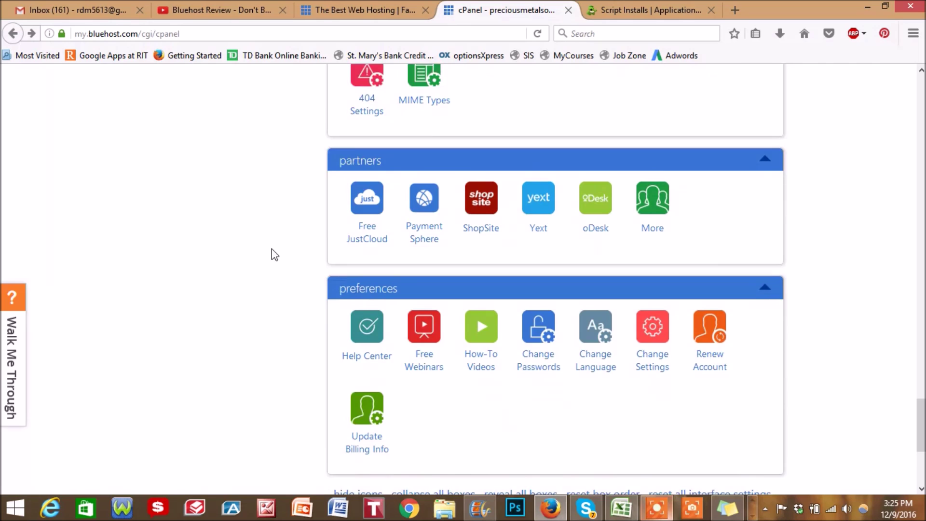